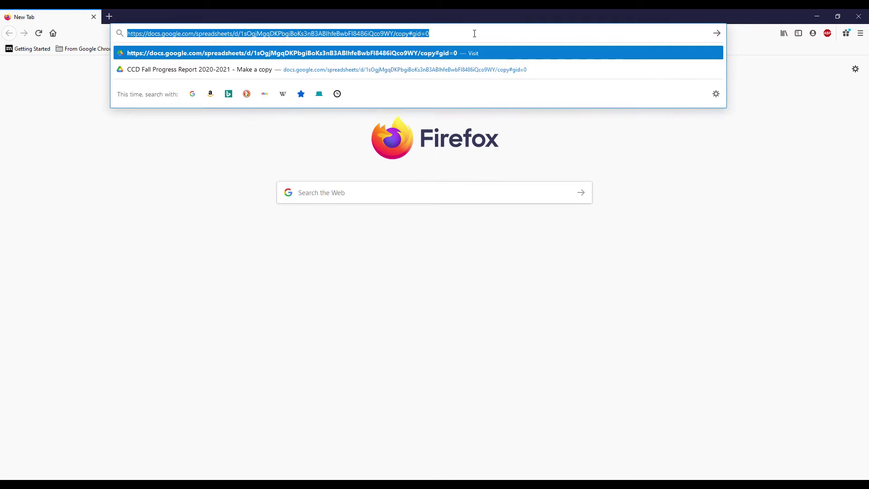
# Step: Load the shared copy link for the CCD Fall Progress Report 2020-2021 spreadsheet
pyautogui.press('Return')
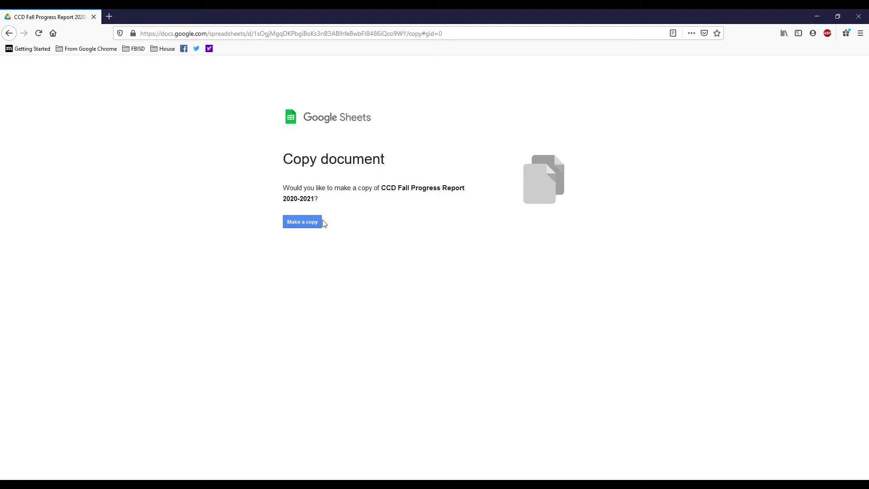
# Step: Make a personal copy of the report and check which account owns it
pyautogui.click(306, 222)
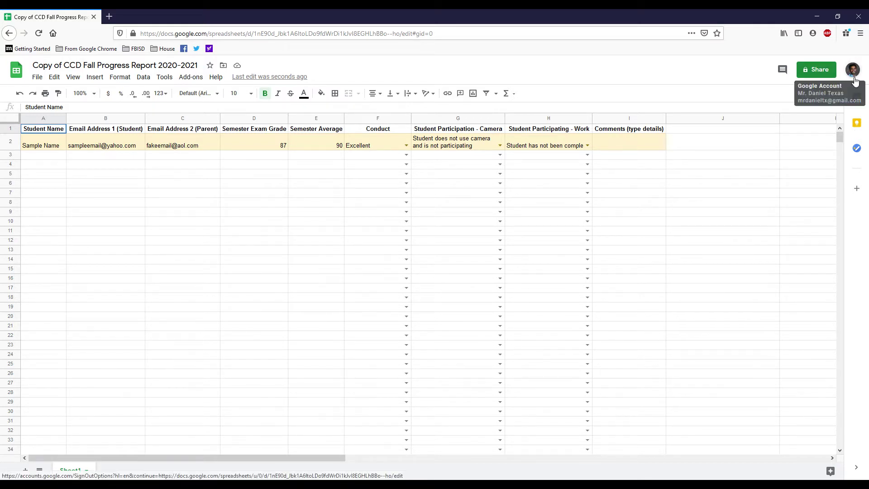
pyautogui.click(852, 74)
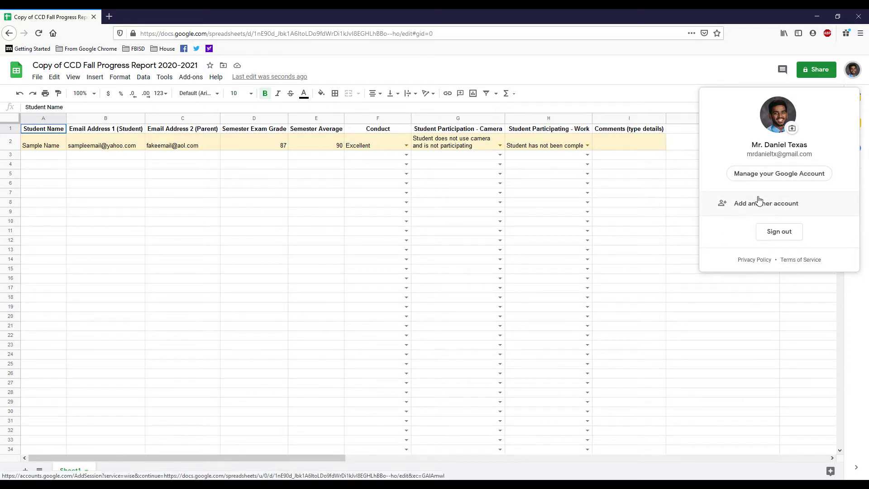
pyautogui.click(733, 70)
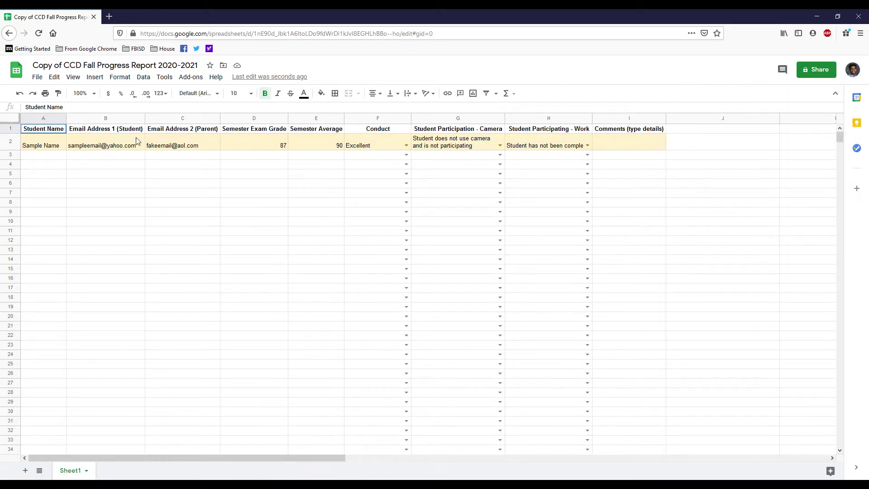
# Step: Replace 'Copy of' in the title with '8A' to read '8A CCD Fall Progress Report 2020-2021'
pyautogui.click(58, 66)
pyautogui.moveTo(64, 66); pyautogui.dragTo(32, 66)
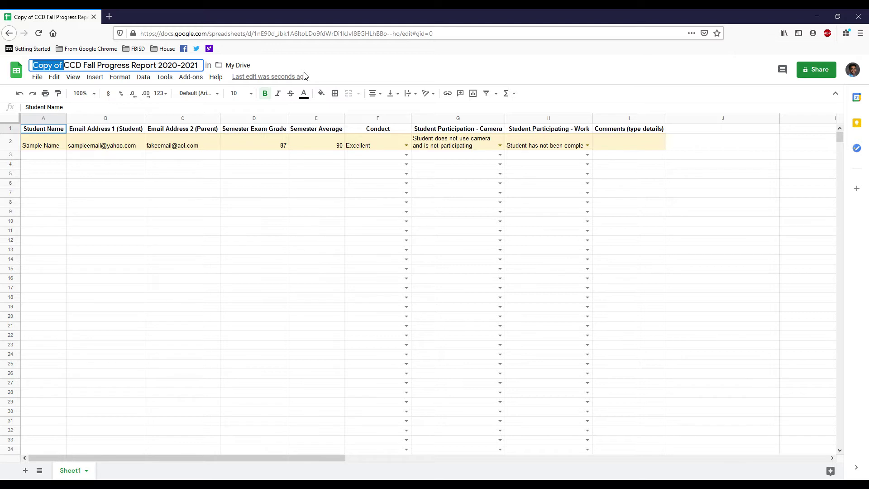
pyautogui.write('8')
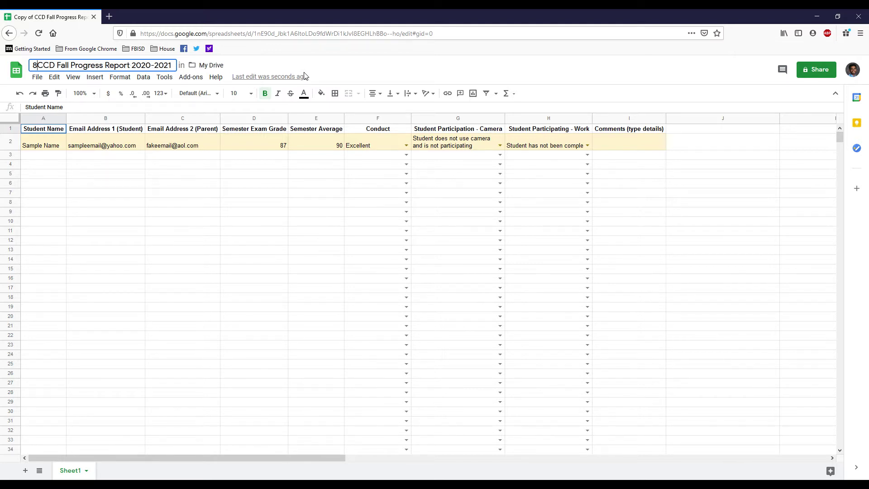
pyautogui.write('A')
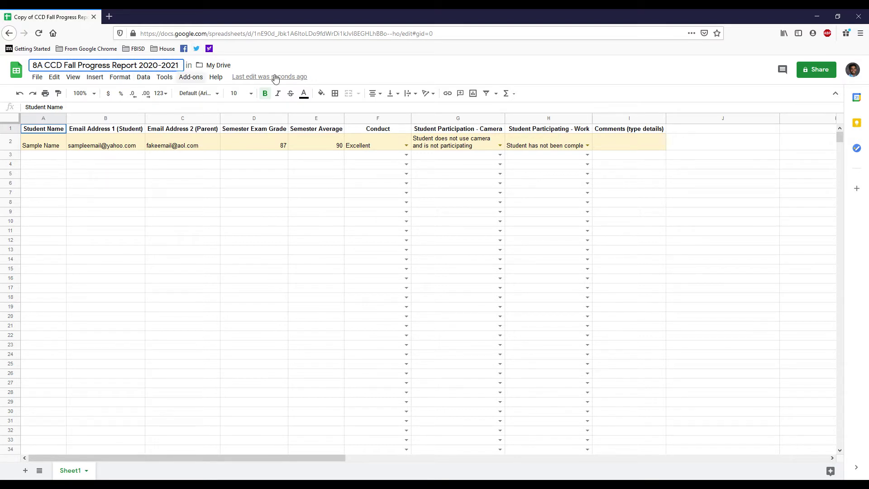
pyautogui.press('Return')
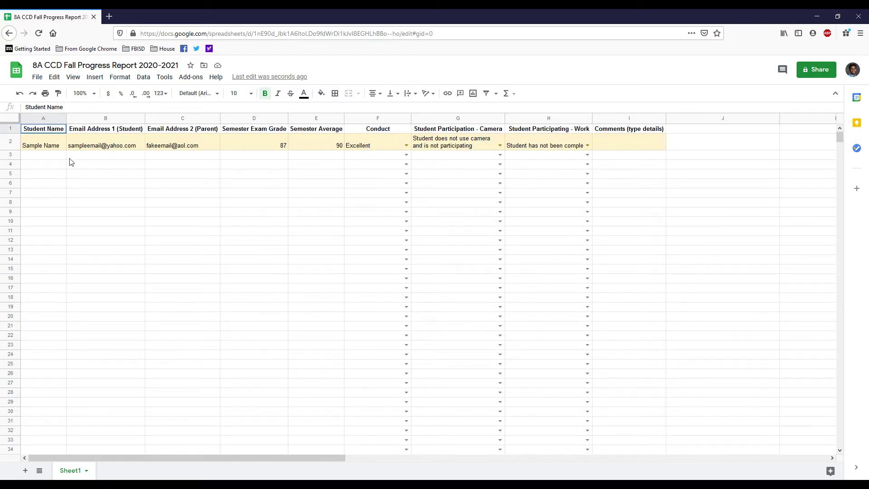
# Step: Enter the student's first name in cell A3 under Student Name
pyautogui.click(36, 156)
pyautogui.moveTo(35, 161); pyautogui.dragTo(60, 194)
pyautogui.click(59, 194)
pyautogui.click(47, 156)
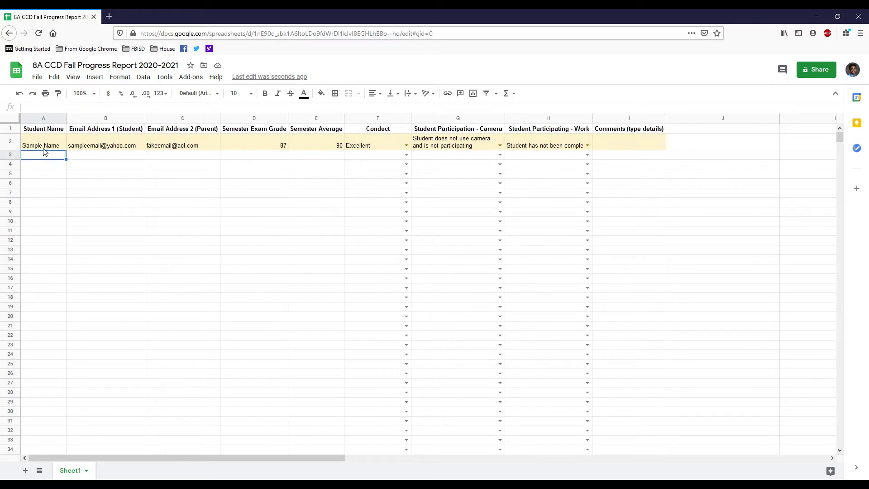
pyautogui.scroll(-4, 37, 226)
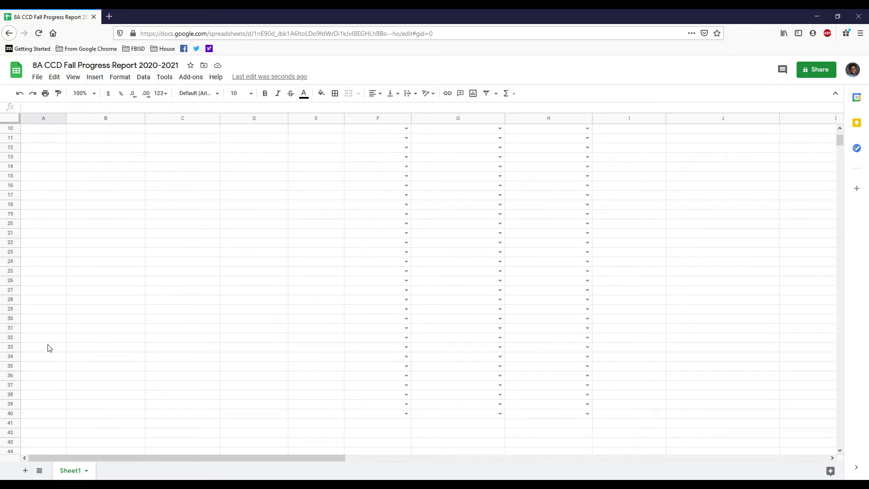
pyautogui.scroll(4, 51, 346)
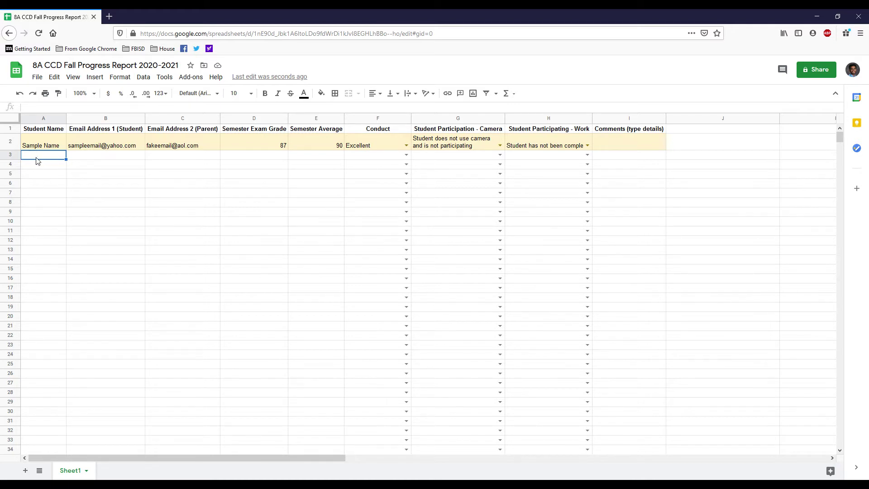
pyautogui.write('John Doe')
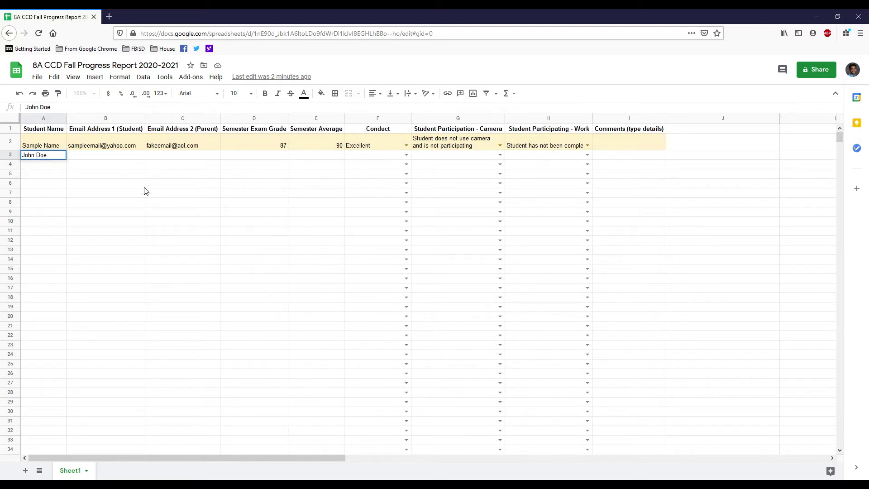
pyautogui.click(105, 183)
pyautogui.click(100, 156)
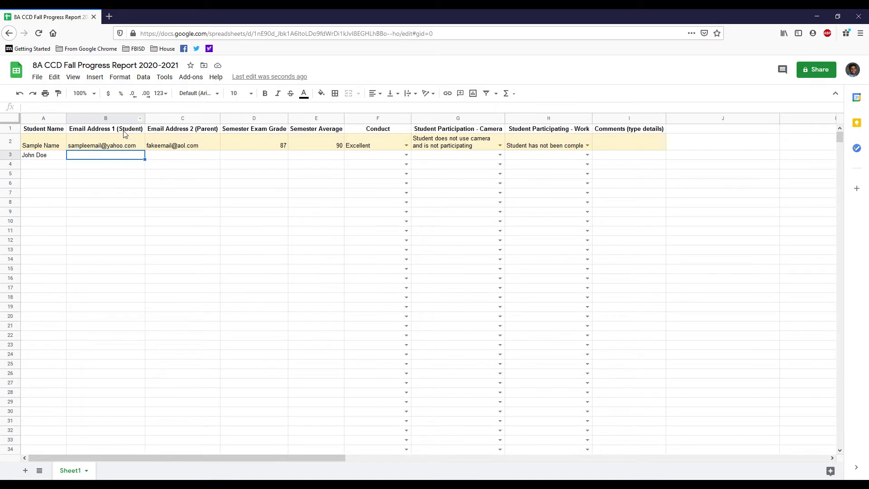
# Step: Enter the student's e-mail address in cell B3 under Email Address 1 (Student)
pyautogui.moveTo(126, 144)
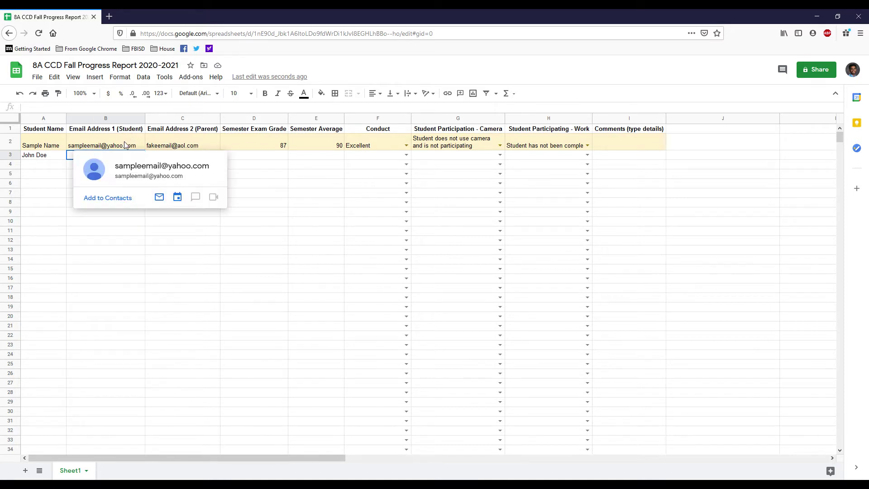
pyautogui.click(206, 143)
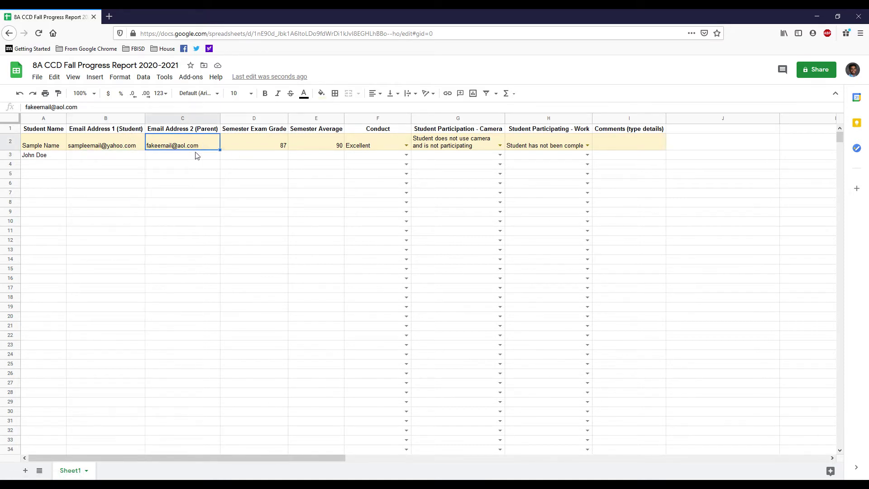
pyautogui.click(168, 157)
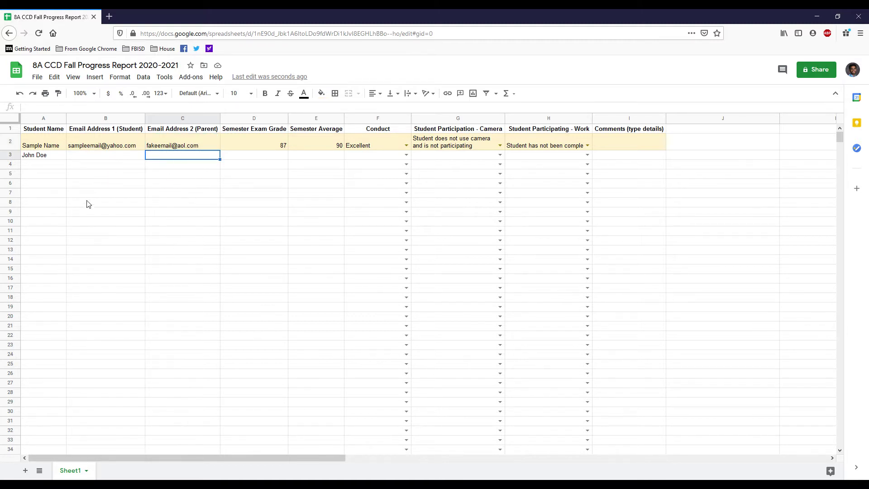
pyautogui.click(85, 157)
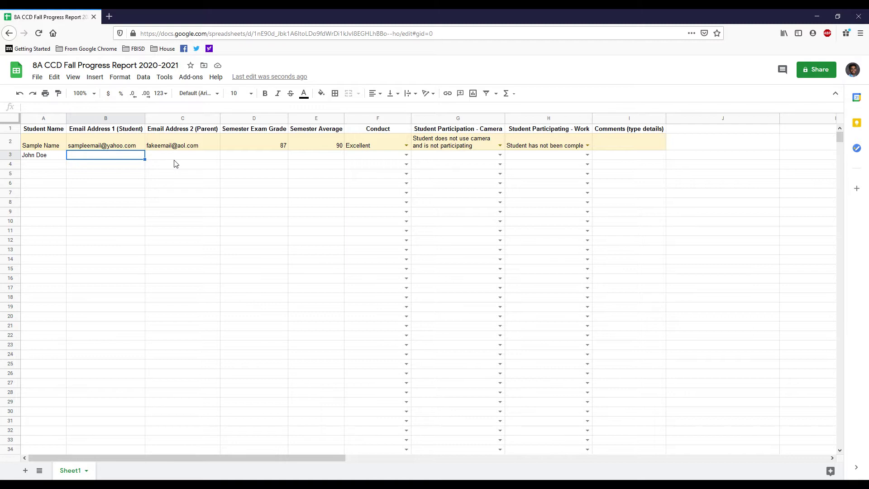
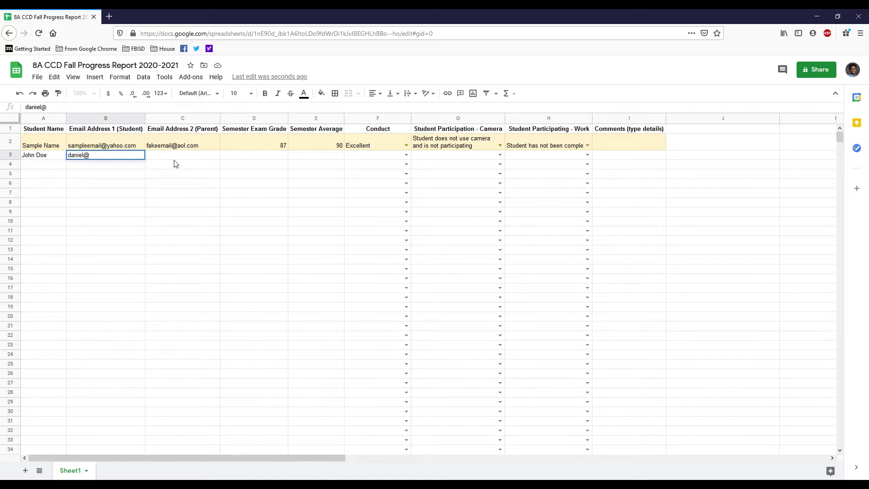
pyautogui.press('Tab')
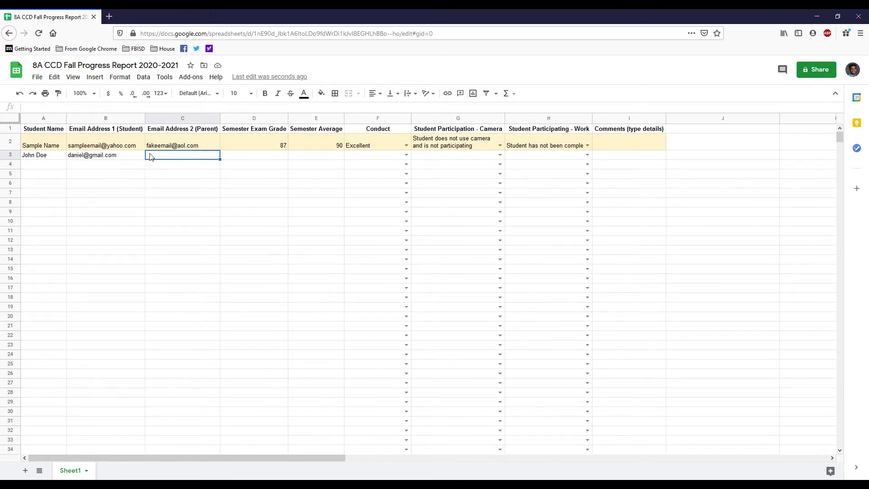
# Step: Record an exam grade of 100 in D3 and a semester average of 97 in E3
pyautogui.click(257, 157)
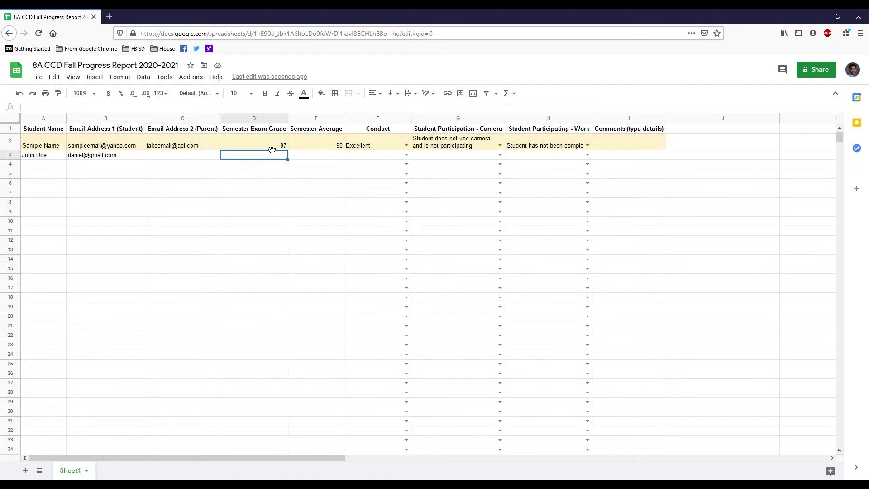
pyautogui.write('100')
pyautogui.press('Return')
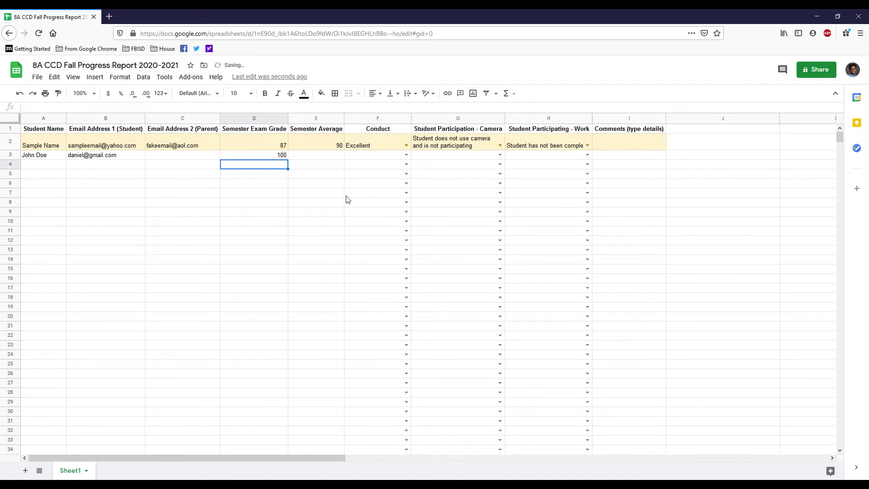
pyautogui.click(319, 155)
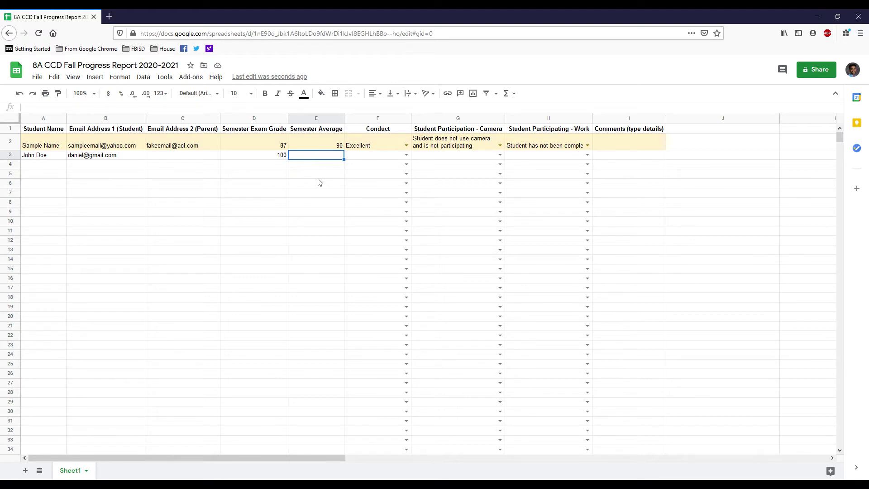
pyautogui.write('97')
pyautogui.click(319, 178)
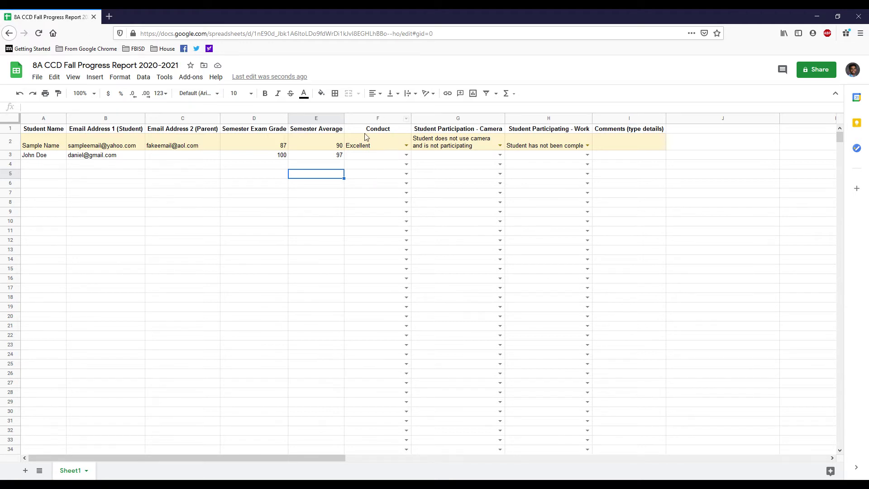
pyautogui.click(407, 155)
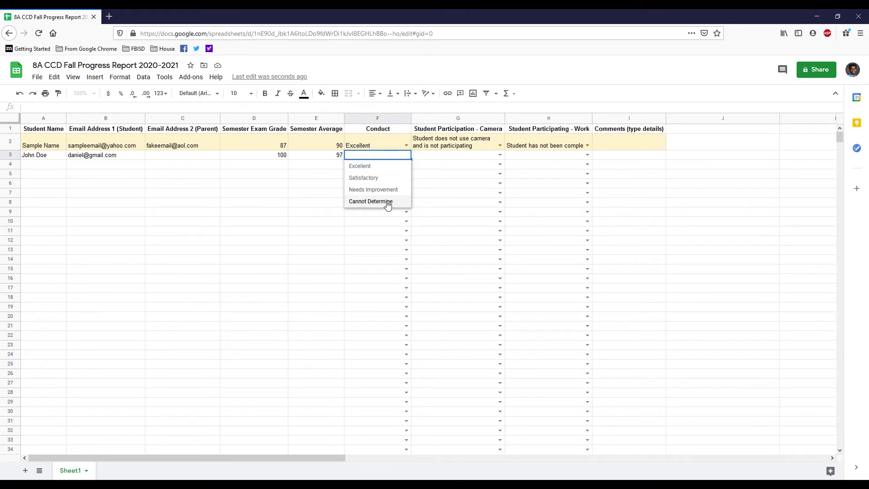
# Step: Set the Conduct rating in F3 to Cannot Determine
pyautogui.click(385, 202)
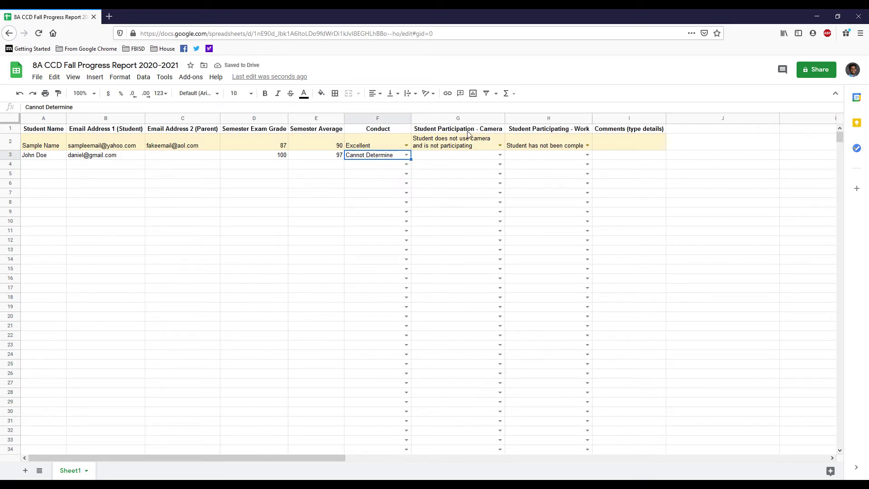
pyautogui.click(502, 155)
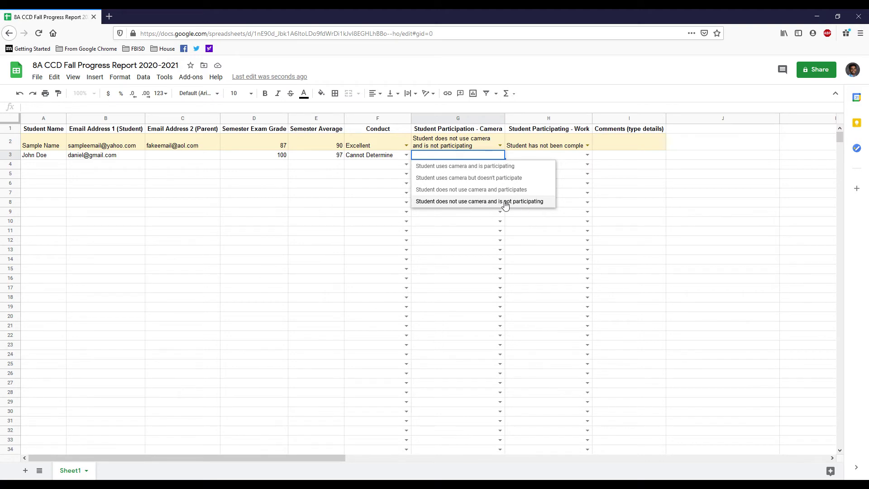
# Step: Set G3's camera participation to 'Student uses camera but doesn't participate'
pyautogui.click(498, 181)
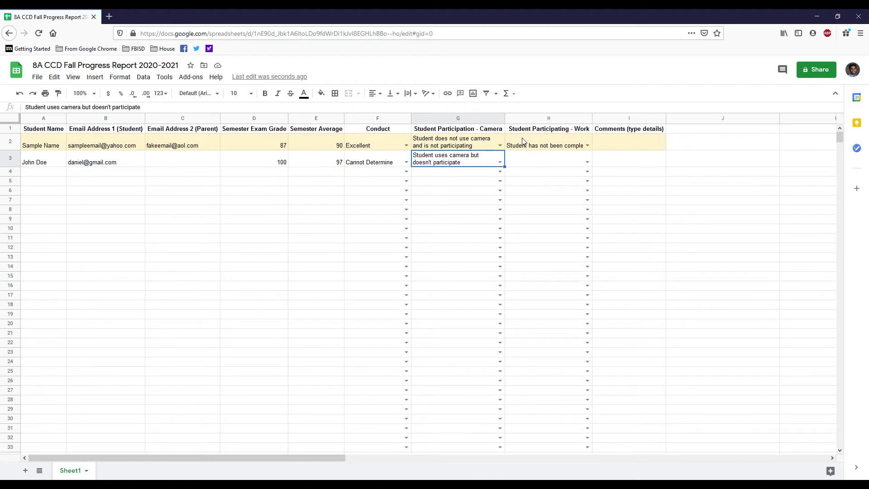
pyautogui.click(587, 162)
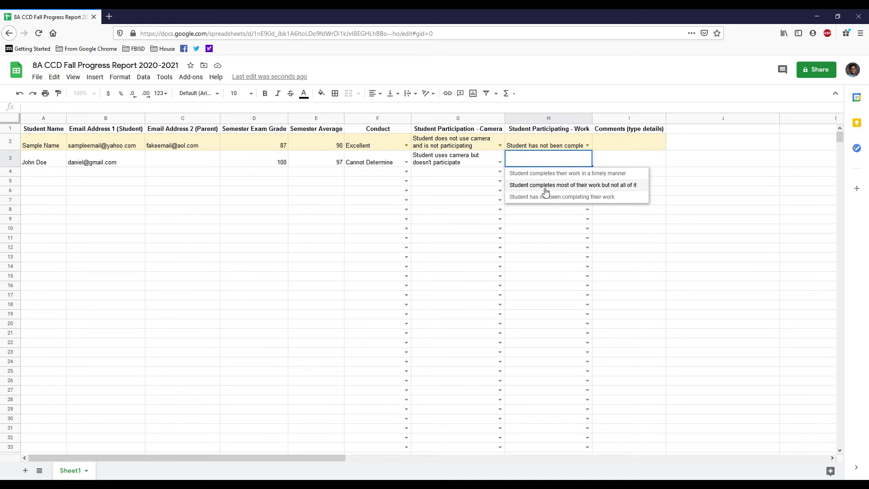
# Step: Set H3's work participation to 'Student completes most of their work but not all of it'
pyautogui.click(561, 185)
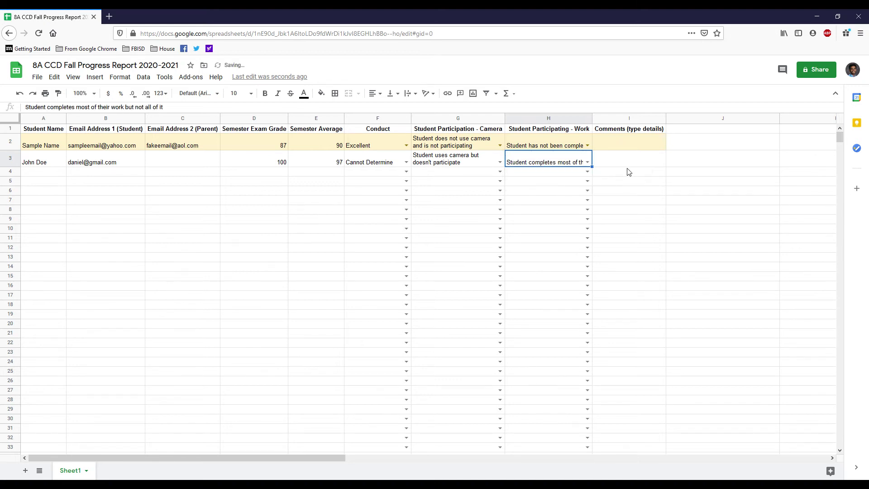
pyautogui.click(628, 171)
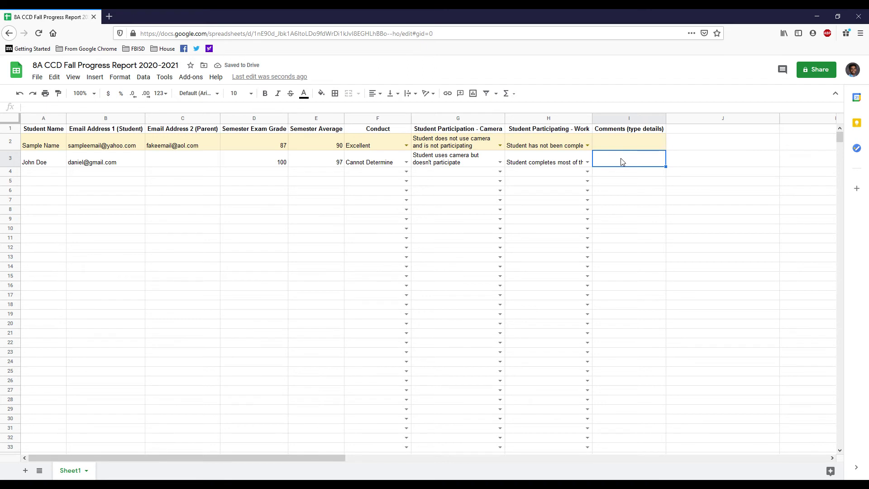
# Step: Type the comment 'Student works well online' into cell I3, fixing a typo
pyautogui.write('Student')
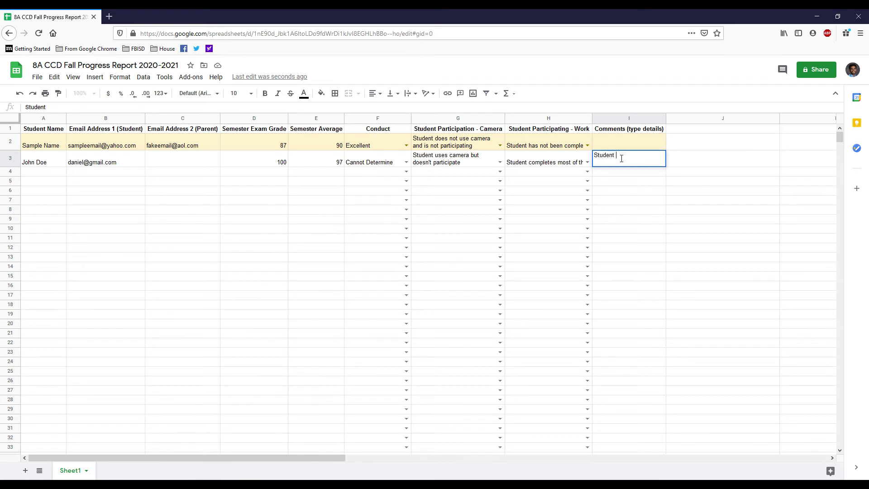
pyautogui.press('BackSpace')
pyautogui.press('BackSpace')
pyautogui.press('BackSpace')
pyautogui.press('BackSpace')
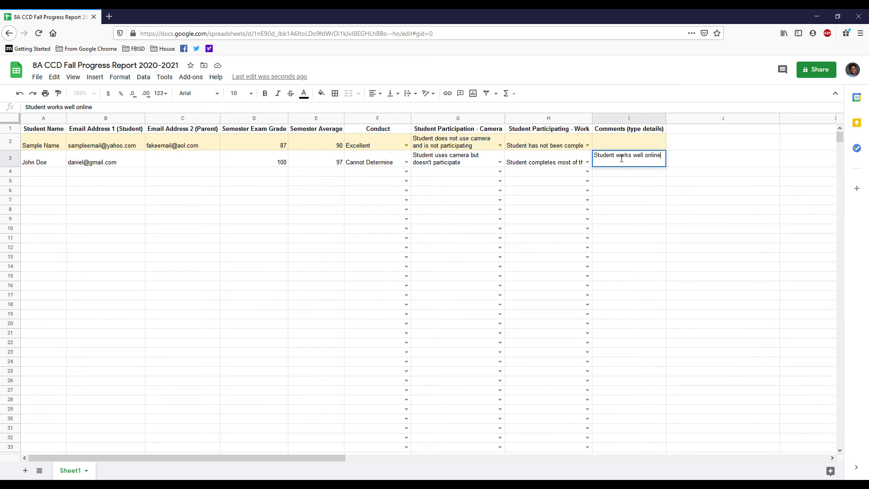
pyautogui.click(704, 166)
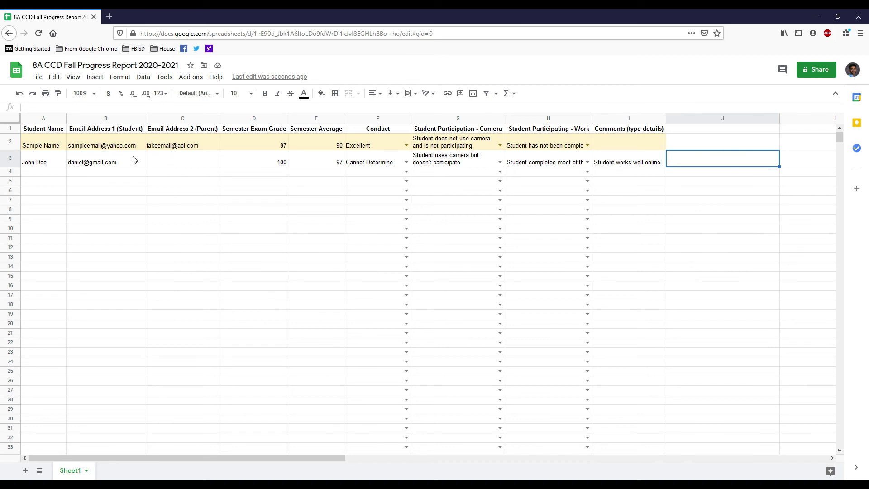
# Step: Check the student email in B3 and the empty parent email in C3, then open sharing settings
pyautogui.click(159, 165)
pyautogui.click(121, 164)
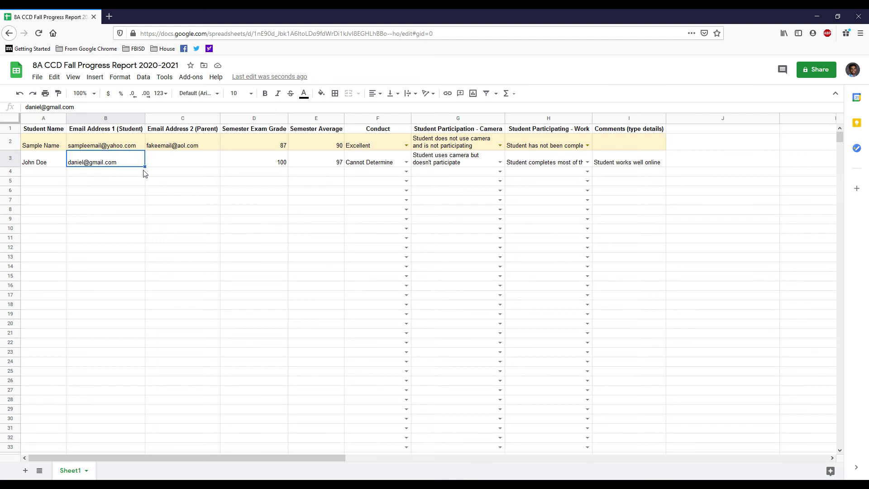
pyautogui.click(164, 169)
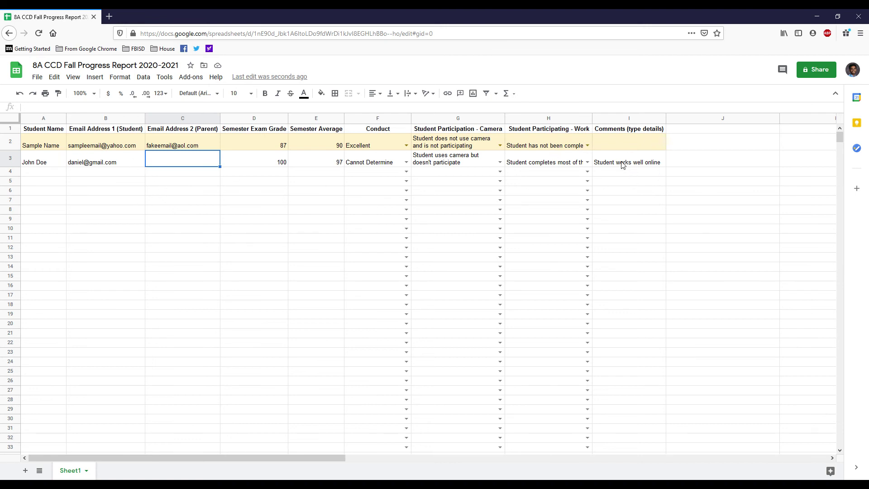
pyautogui.click(809, 71)
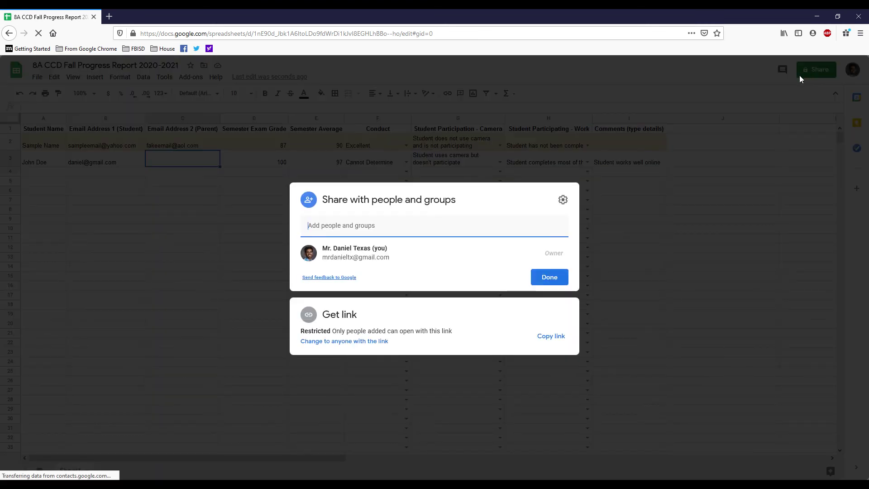
# Step: Enter the coordinator's e-mail address and select the matching suggestion as a recipient
pyautogui.click(404, 232)
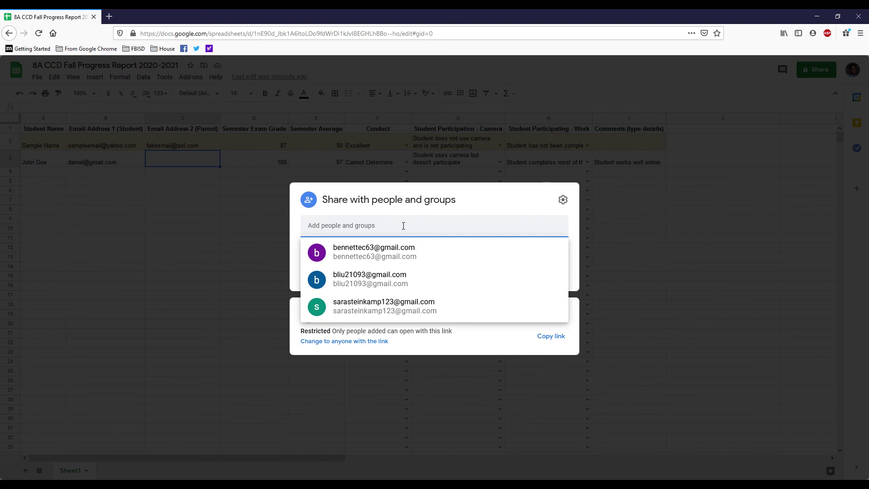
pyautogui.click(479, 191)
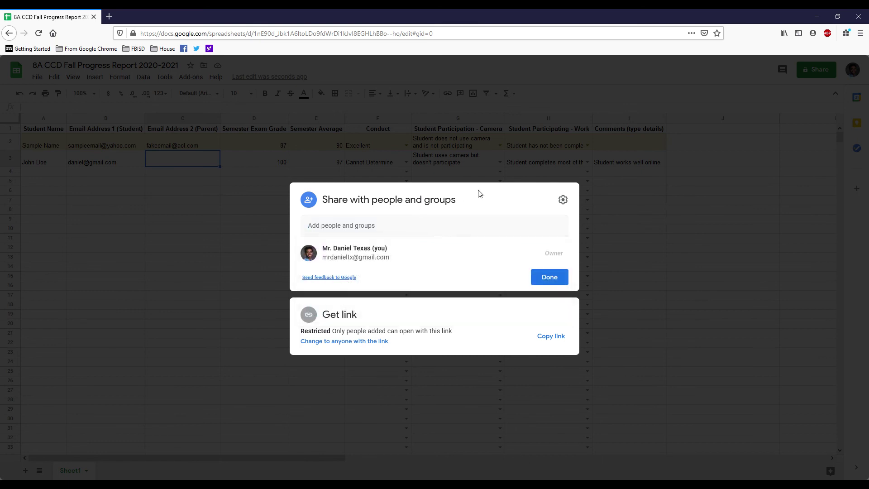
pyautogui.click(409, 221)
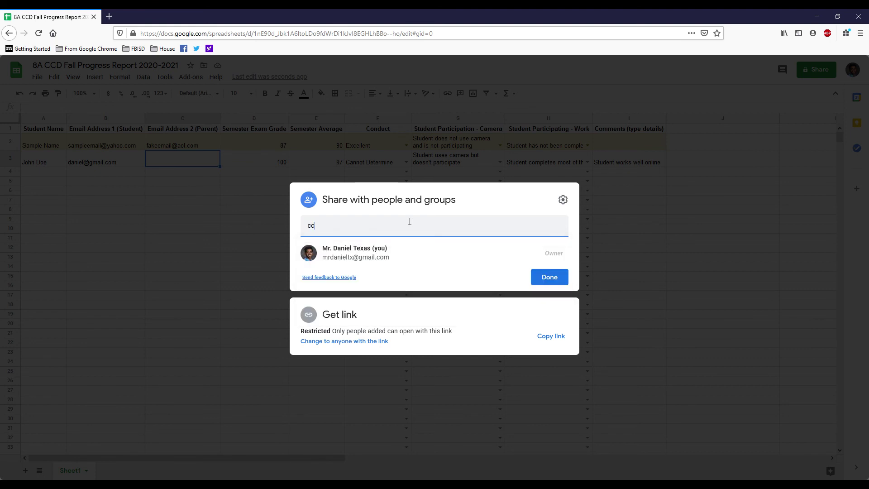
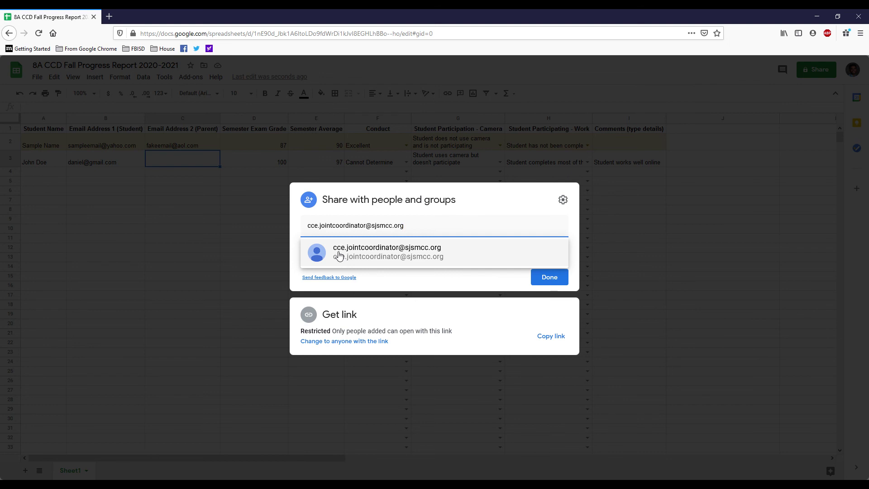
pyautogui.moveTo(348, 256)
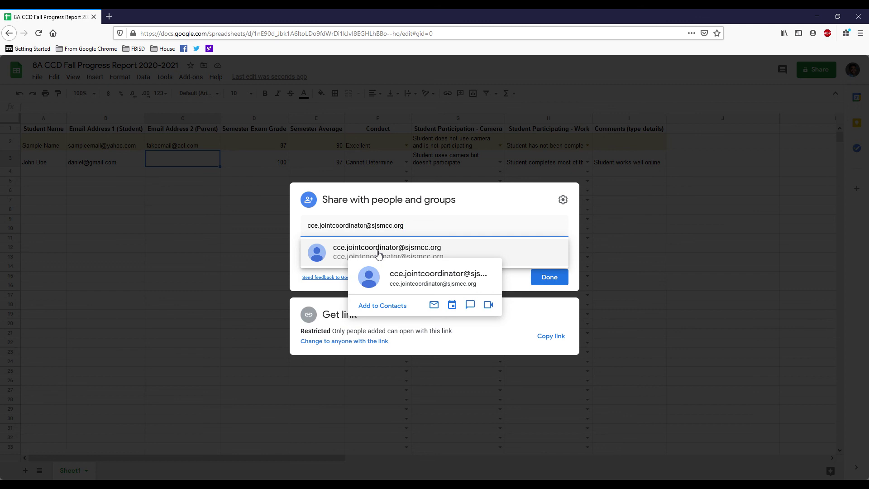
pyautogui.click(379, 252)
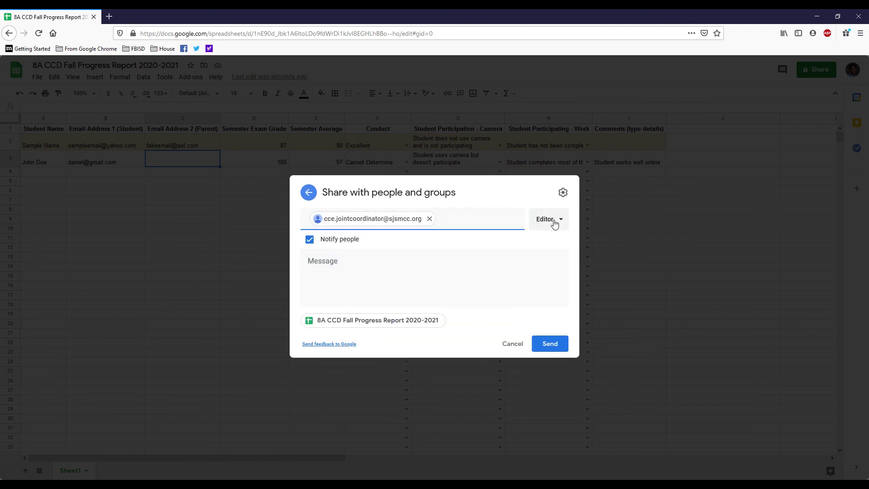
# Step: Keep Editor as the coordinator's access level and send the share invitation
pyautogui.click(559, 221)
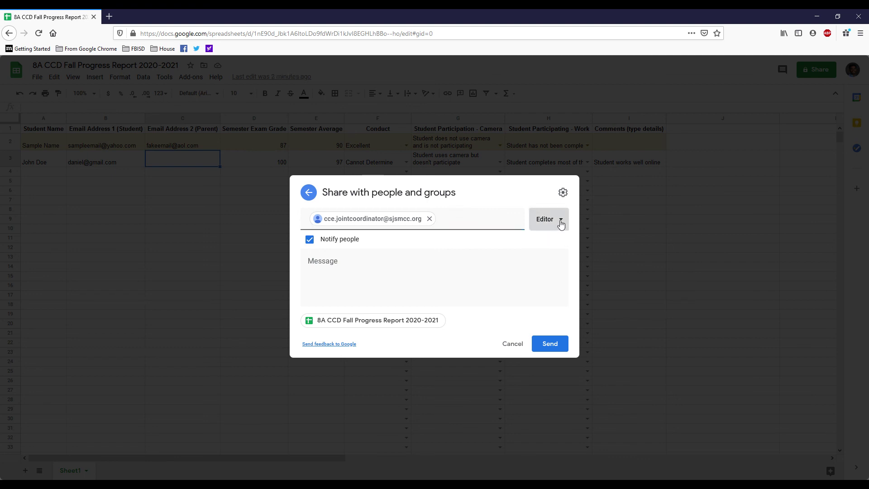
pyautogui.click(564, 289)
pyautogui.click(490, 262)
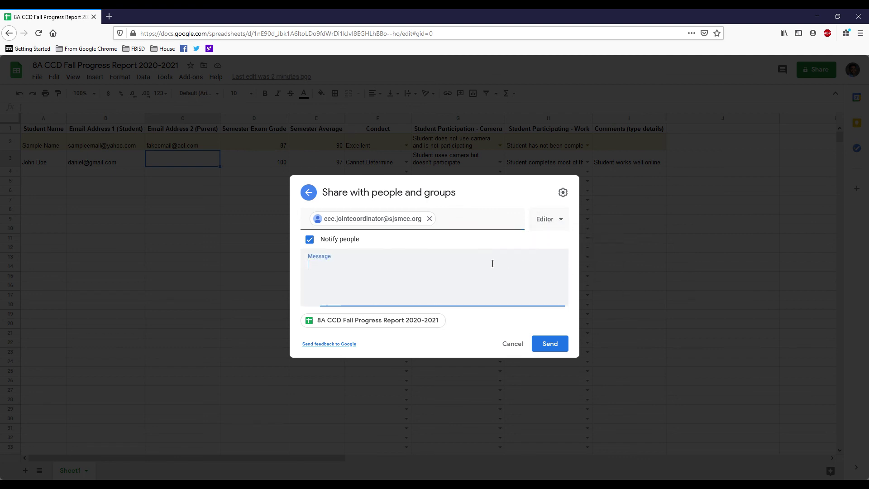
pyautogui.click(548, 345)
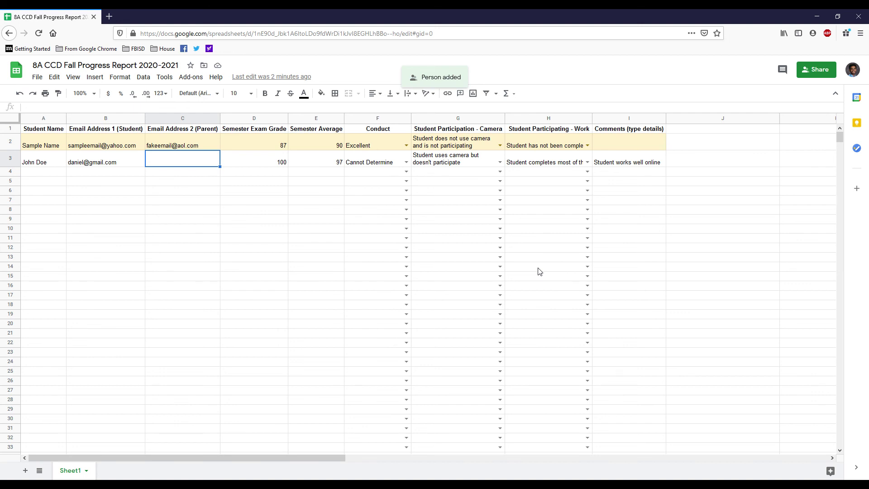
pyautogui.click(320, 486)
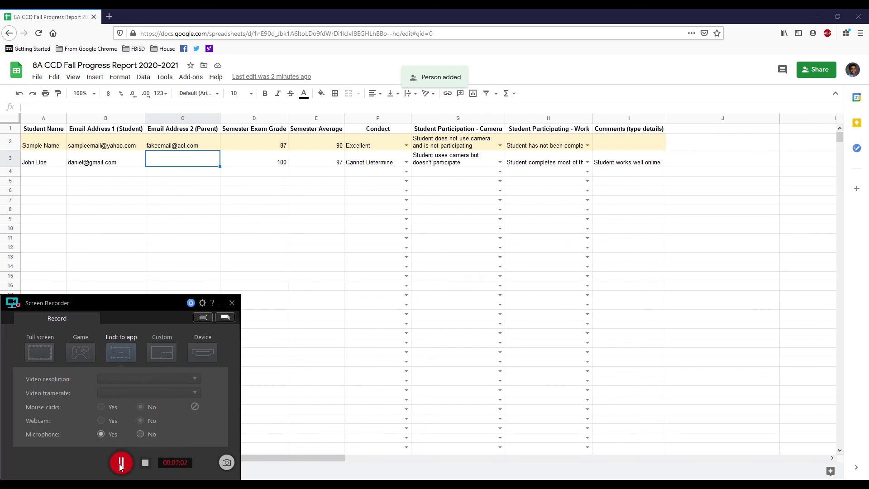